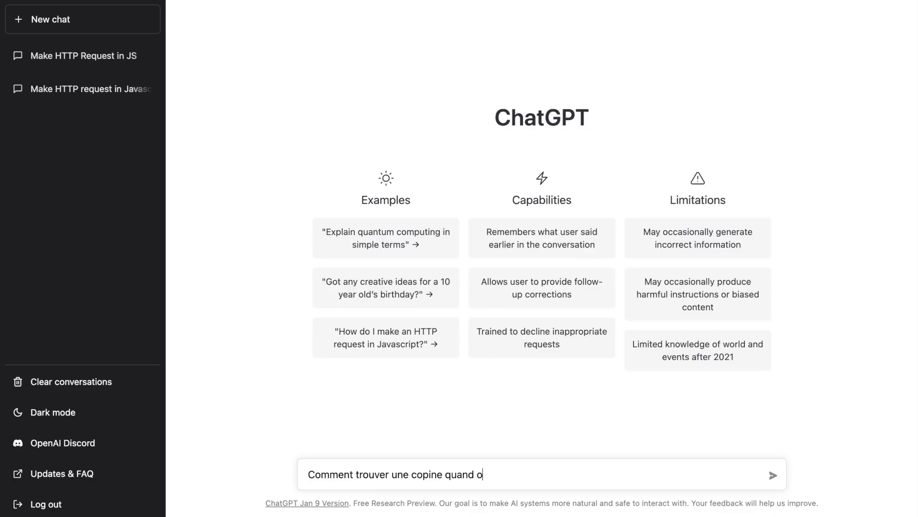
{"action": "type", "text": "?"}
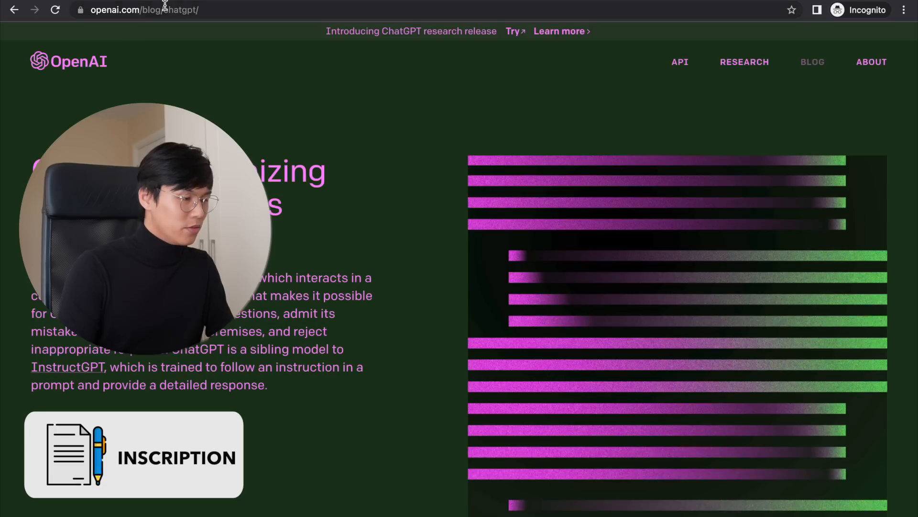
- Open the ChatGPT login page from OpenAI's blog article introducing ChatGPT
{"action": "left_click", "coordinate": [165, 10]}
{"action": "left_click", "coordinate": [165, 9]}
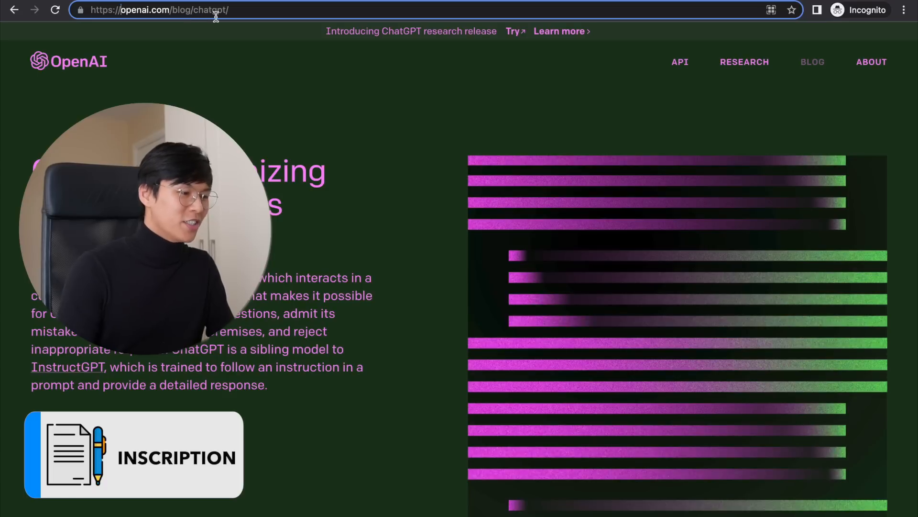
{"action": "left_click", "coordinate": [232, 119]}
{"action": "scroll", "coordinate": [231, 120], "scroll_direction": "down", "scroll_amount": 1}
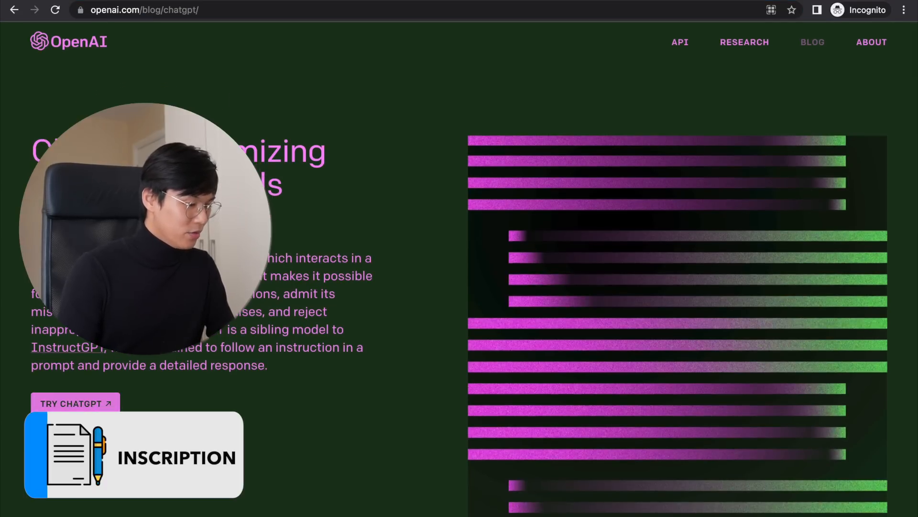
{"action": "left_click", "coordinate": [75, 404]}
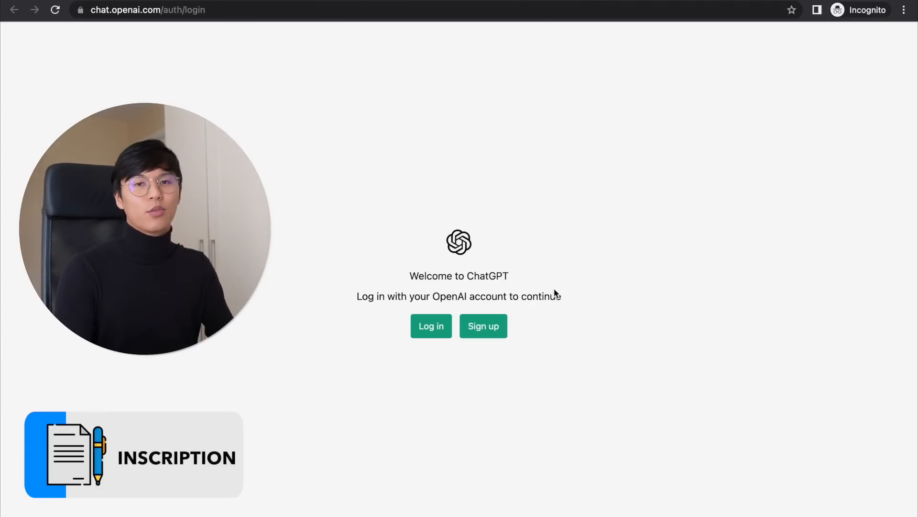
- Sign up for a new account with Google, submitting the Google account's e-mail and password
{"action": "left_click", "coordinate": [486, 339]}
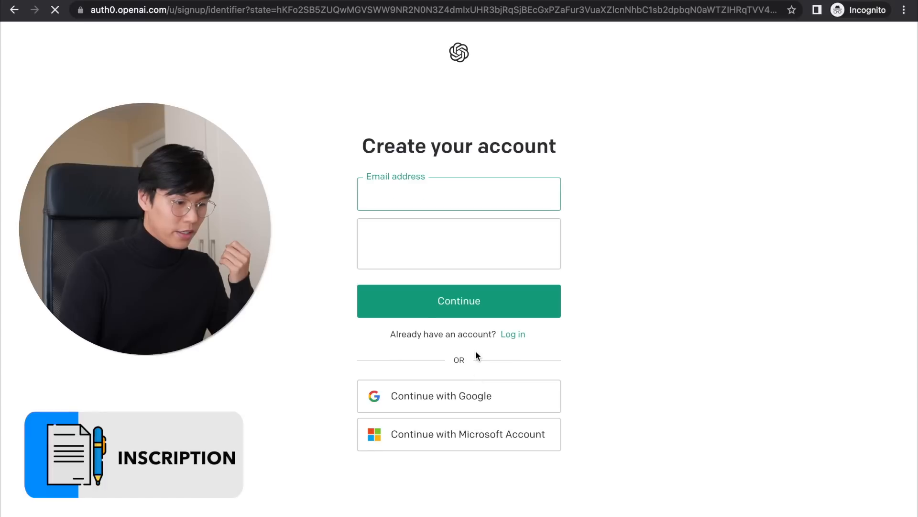
{"action": "left_click", "coordinate": [447, 392]}
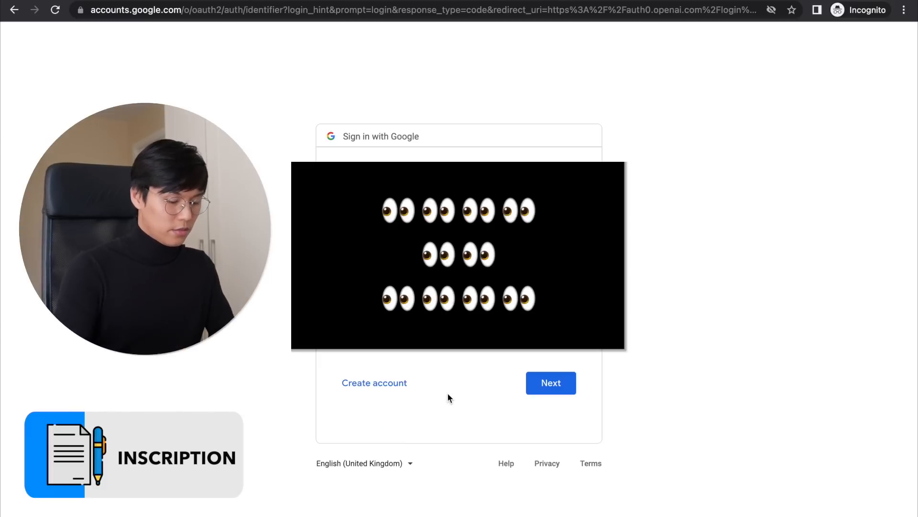
{"action": "key", "text": "Return"}
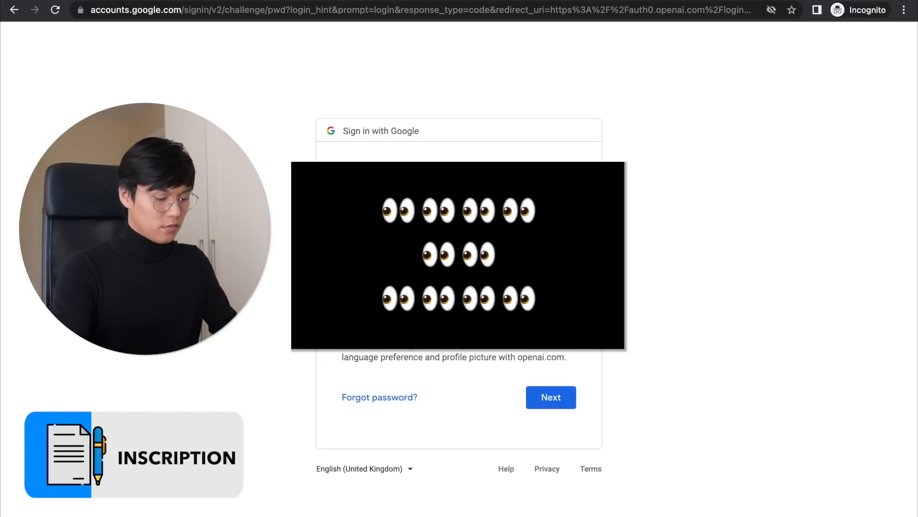
{"action": "key", "text": "Return"}
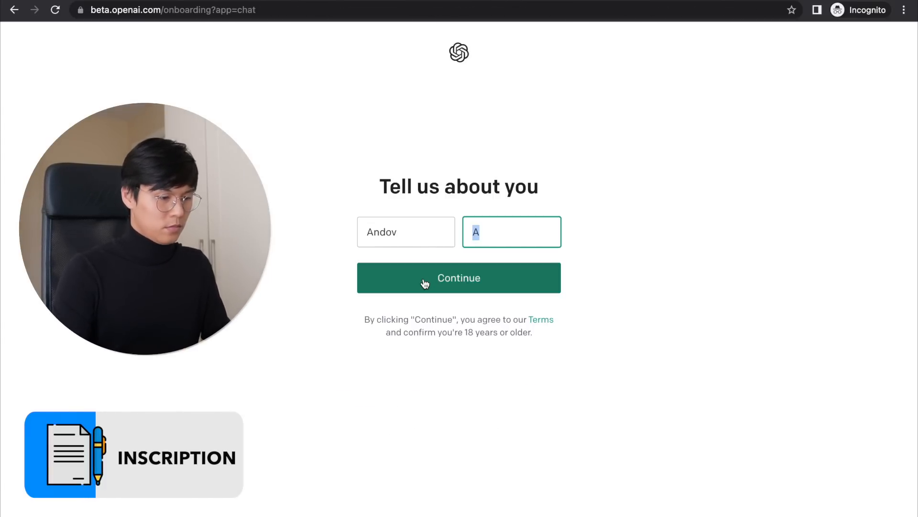
- Submit the account holder's first and last name, and enter the phone number for verification
{"action": "left_click", "coordinate": [425, 281]}
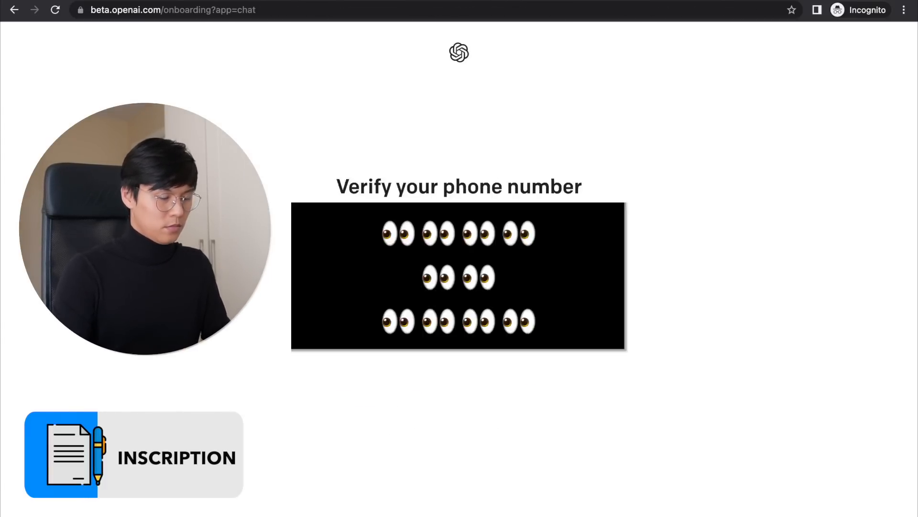
{"action": "key", "text": "Return"}
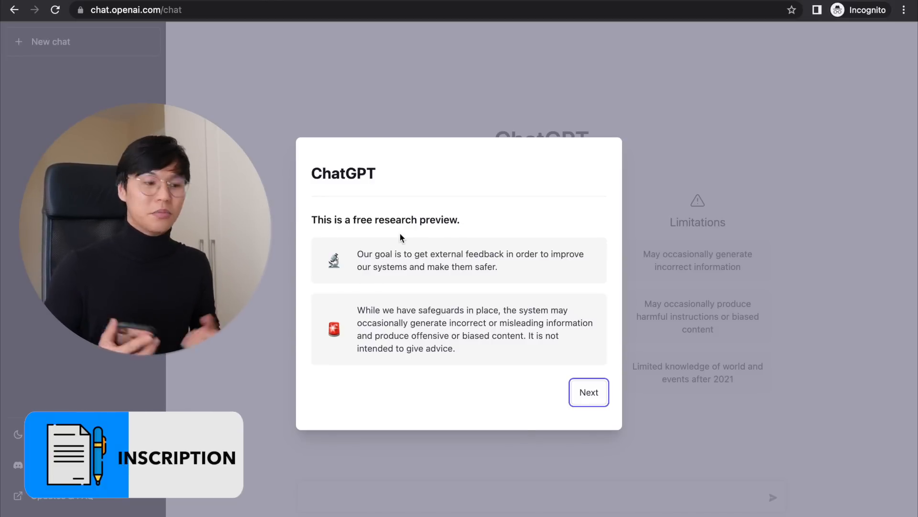
- Read through the introductory notices on the research preview, data collection and feedback, and finish the introduction
{"action": "left_click_drag", "start_coordinate": [352, 220], "coordinate": [435, 220]}
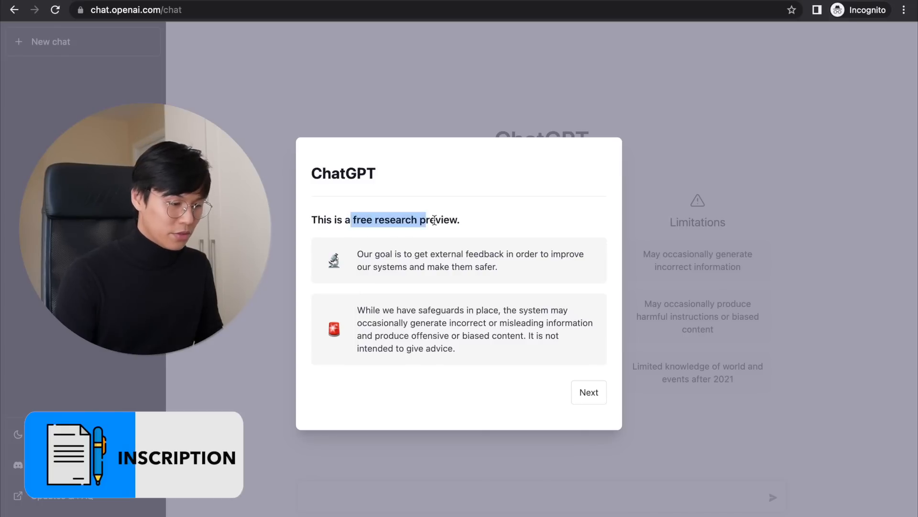
{"action": "left_click_drag", "start_coordinate": [357, 254], "coordinate": [555, 267]}
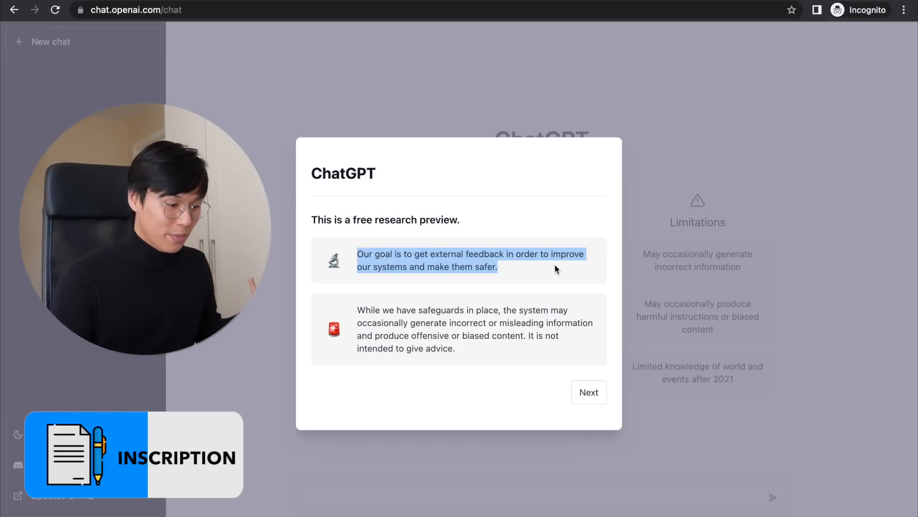
{"action": "left_click_drag", "start_coordinate": [357, 309], "coordinate": [470, 364]}
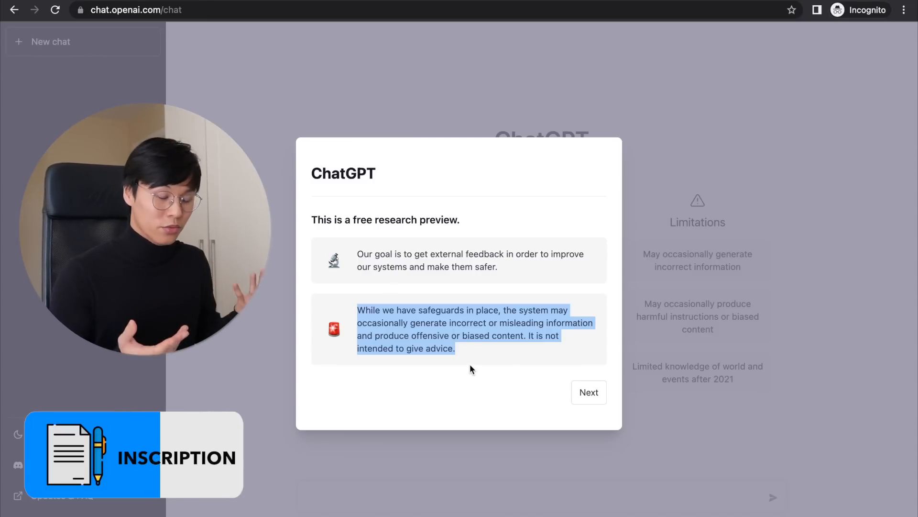
{"action": "left_click", "coordinate": [591, 392]}
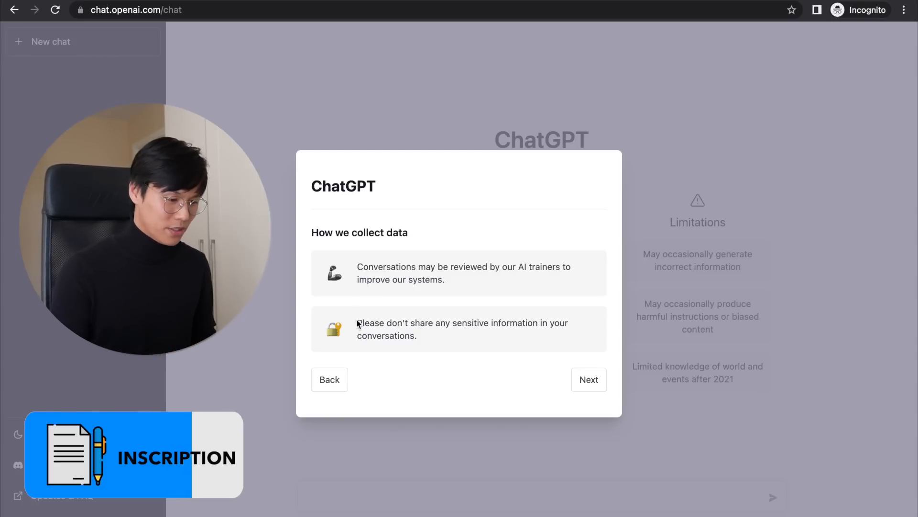
{"action": "left_click_drag", "start_coordinate": [358, 323], "coordinate": [429, 342]}
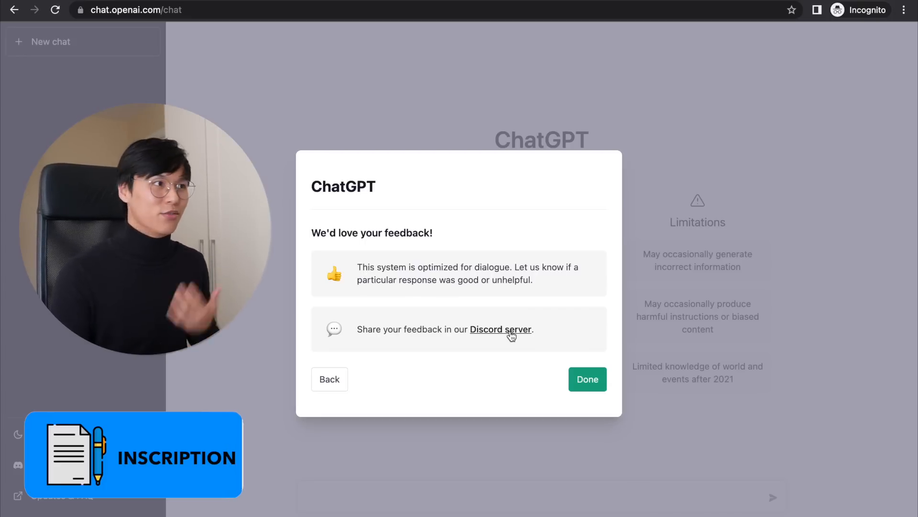
{"action": "left_click", "coordinate": [596, 381]}
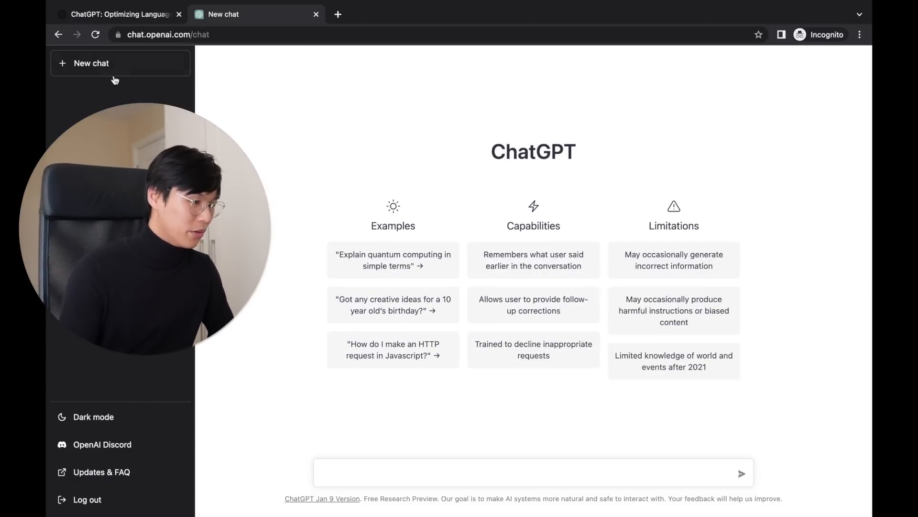
- Switch the interface to dark mode and back to light mode
{"action": "left_click", "coordinate": [96, 419]}
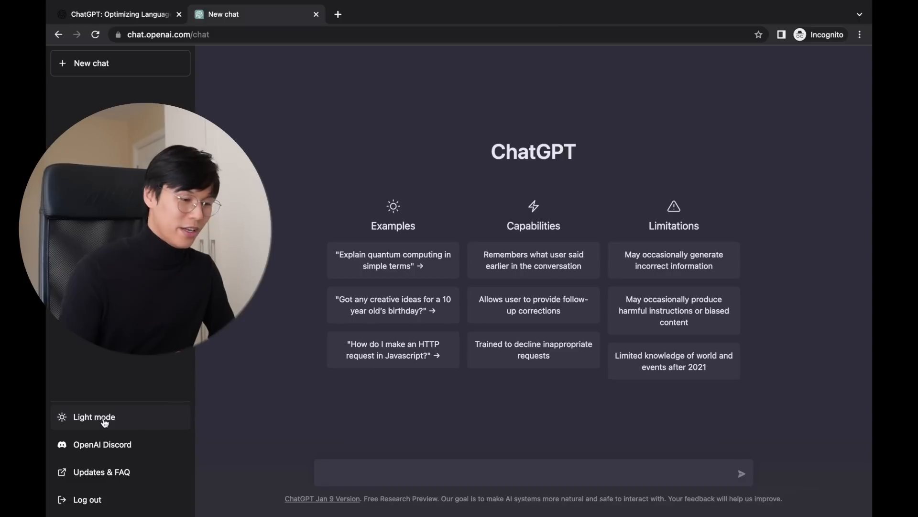
{"action": "left_click", "coordinate": [104, 422]}
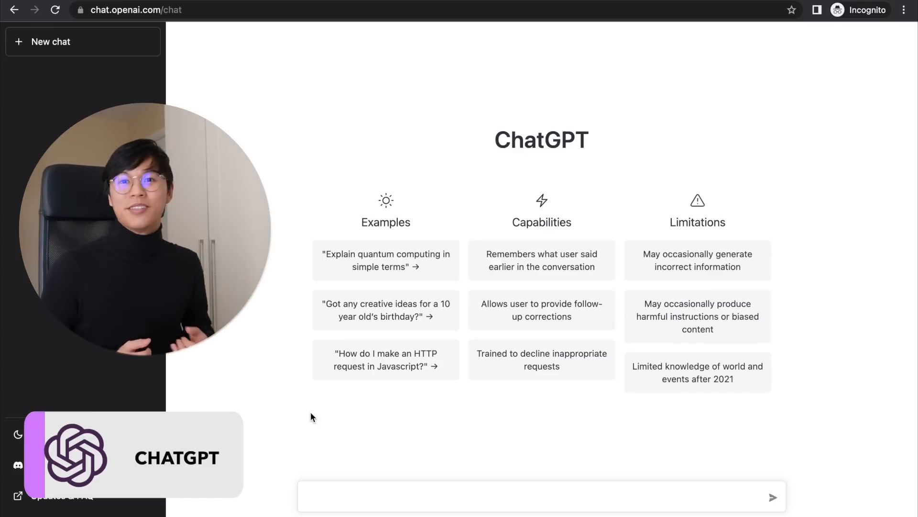
- Ask ChatGPT "Qu'est ce que chatGPT ?"
{"action": "type", "text": "Qu'est ce que "}
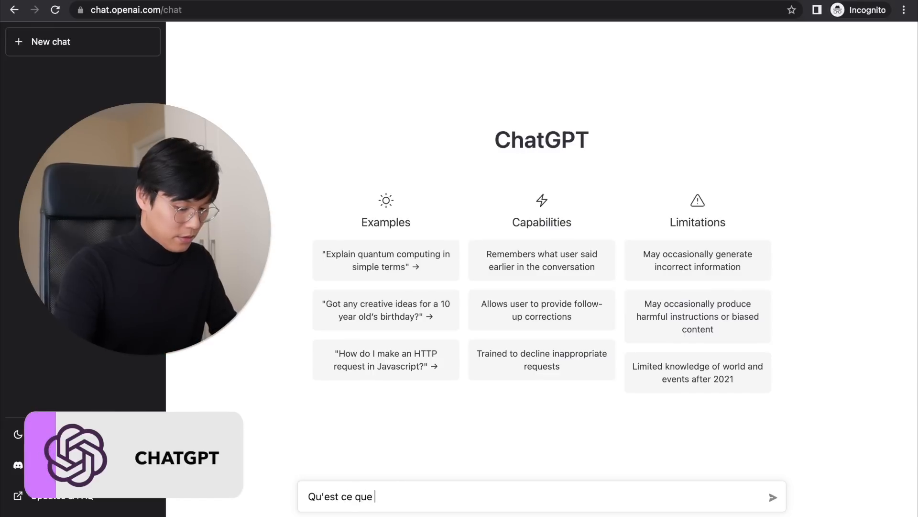
{"action": "type", "text": "chatGPT"}
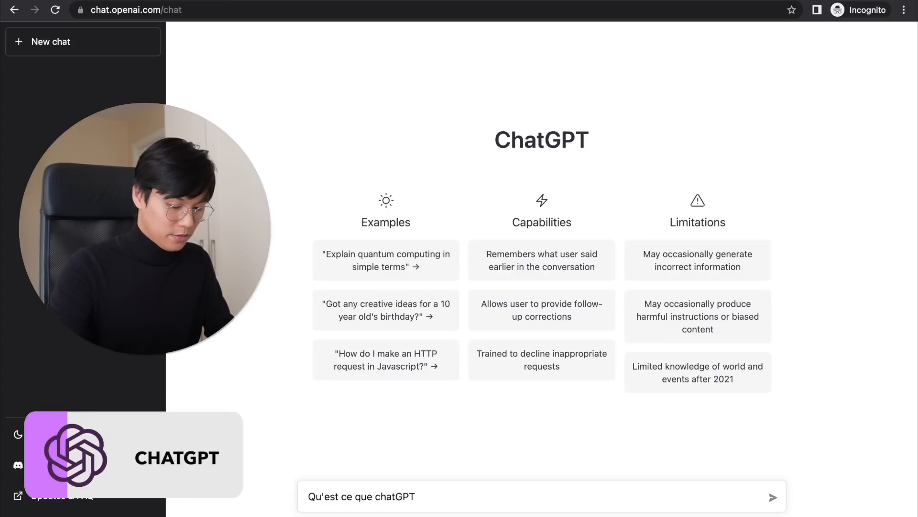
{"action": "type", "text": " ?"}
{"action": "key", "text": "Return"}
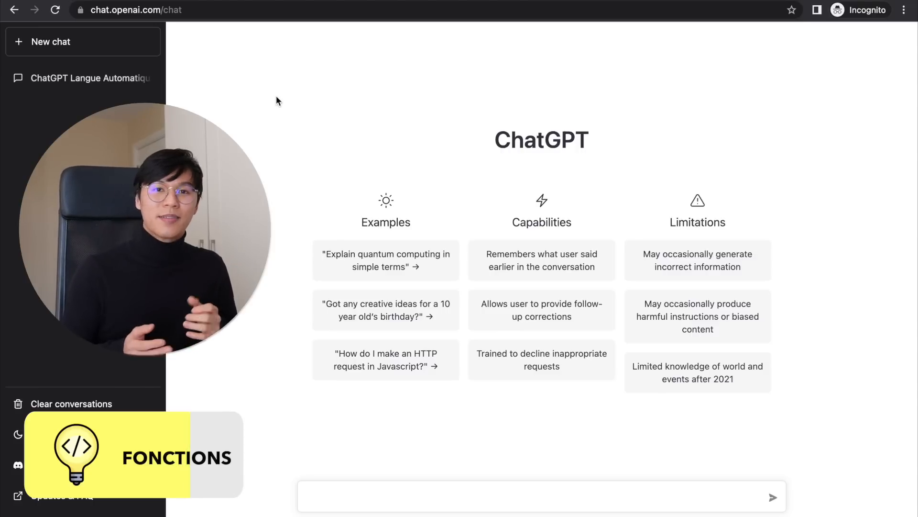
- Review the listed limitations and ask "Qui est le dernier champion du monde de foot ?" in the new chat
{"action": "left_click_drag", "start_coordinate": [645, 304], "coordinate": [715, 329]}
{"action": "left_click", "coordinate": [717, 329]}
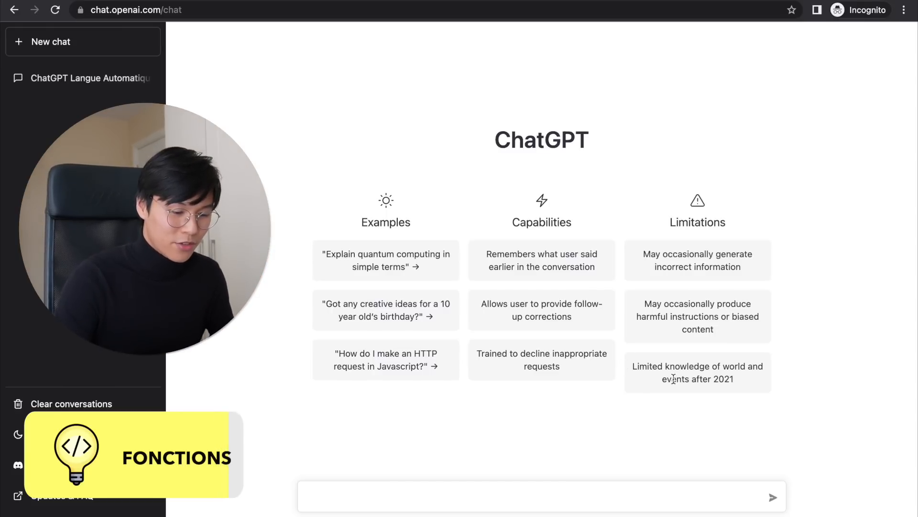
{"action": "type", "text": "Qui est le dernier champion du m"}
{"action": "type", "text": "onde de foot ?"}
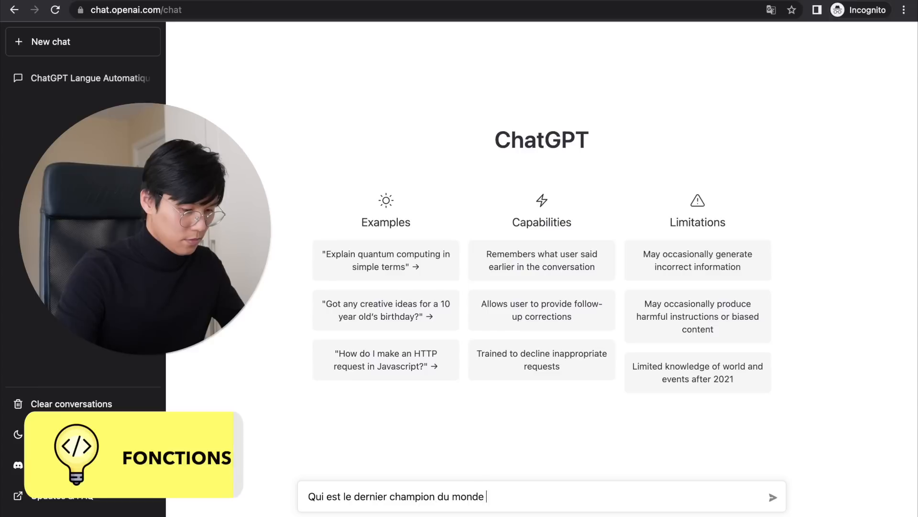
{"action": "key", "text": "Return"}
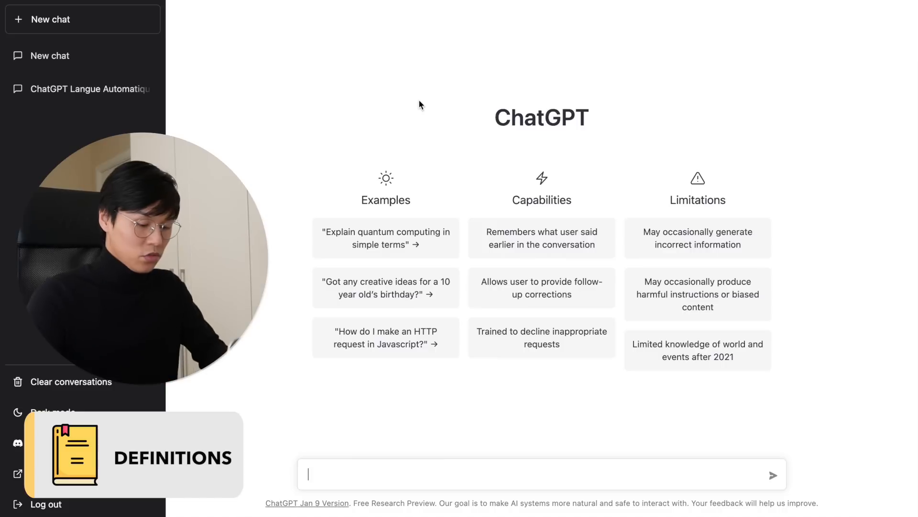
- Ask for a definition in a new chat with the prompt "qu'est ce que le développé chouché"
{"action": "type", "text": "qu'est ce que"}
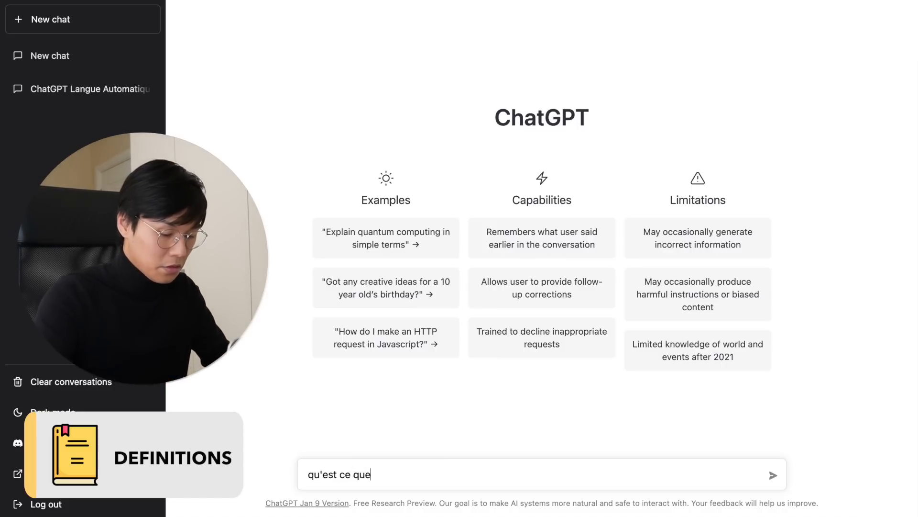
{"action": "type", "text": " le développ"}
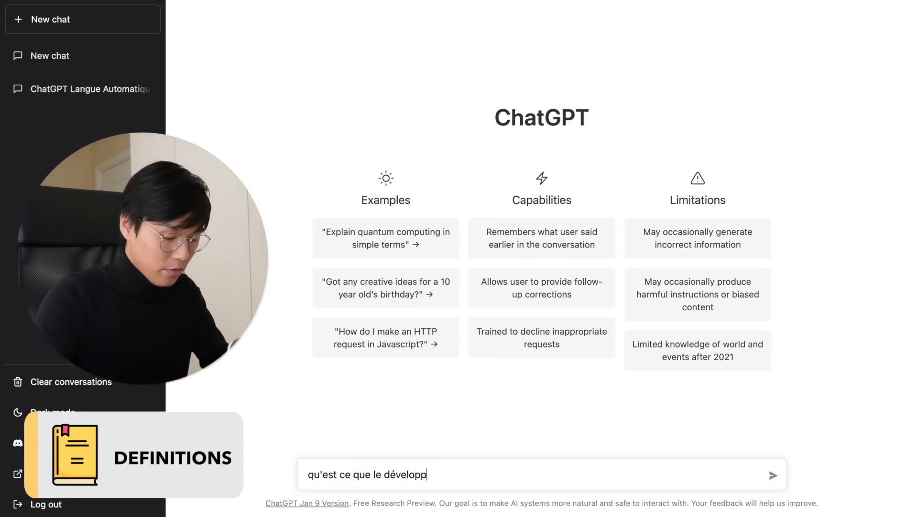
{"action": "type", "text": "é chouché"}
{"action": "key", "text": "Return"}
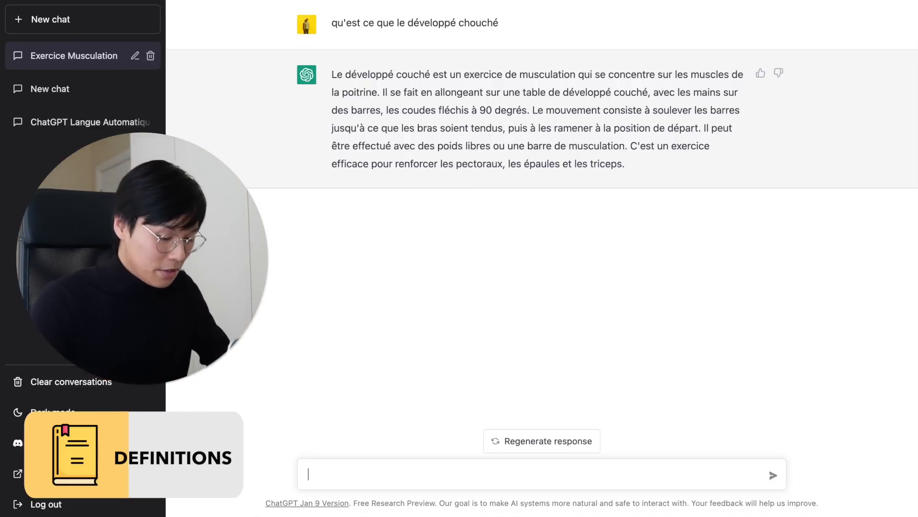
- Ask "en programmation qu'est ce que le polymorphisme ?" and follow up with "Explique moi comme ci j'avais 10 ans"
{"action": "type", "text": "en programmation qu'est ce que le polymorphisme ?"}
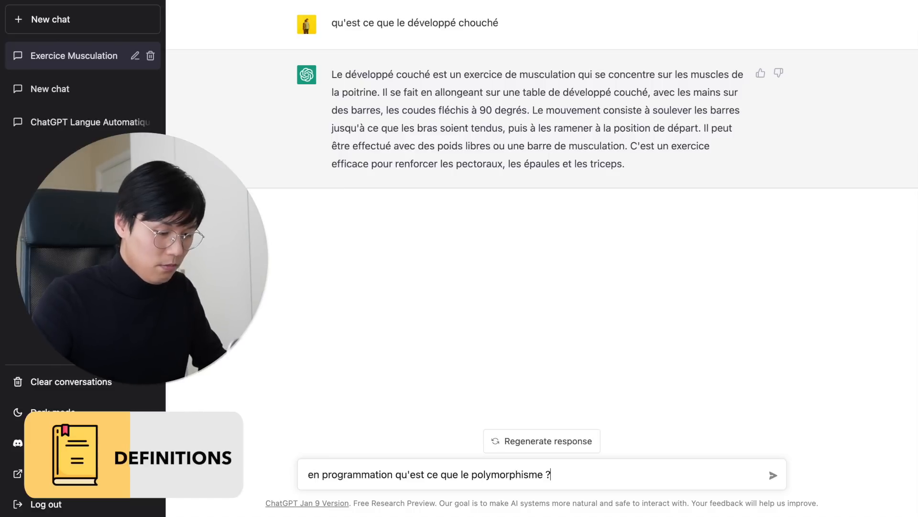
{"action": "key", "text": "Return"}
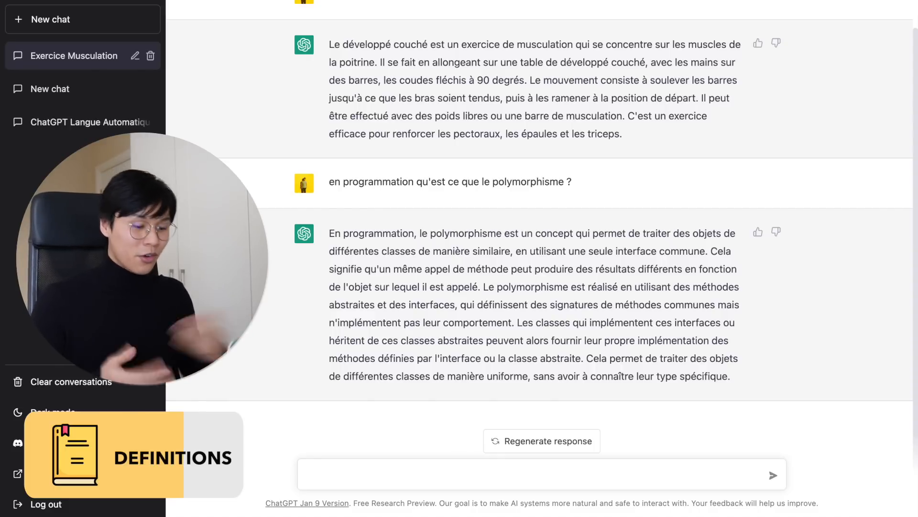
{"action": "type", "text": "Explique moi comme ci j'avais 1"}
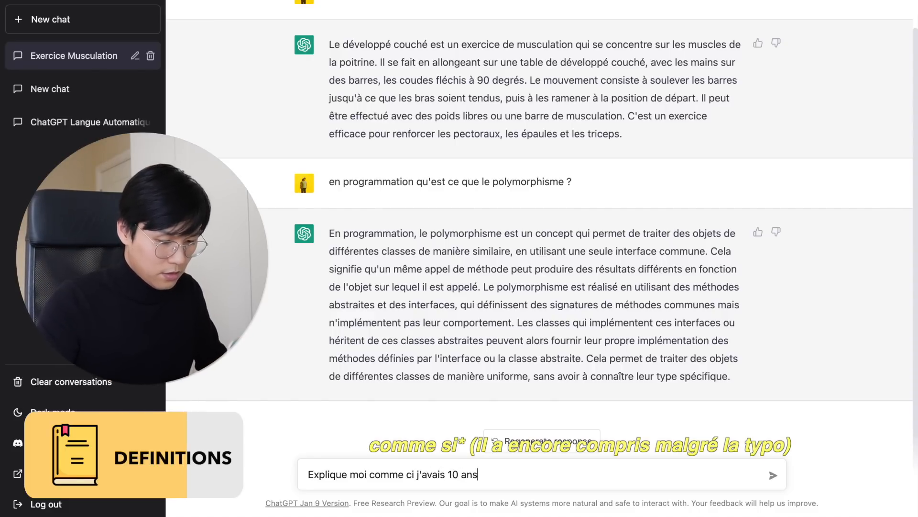
{"action": "type", "text": "0 ans"}
{"action": "key", "text": "Return"}
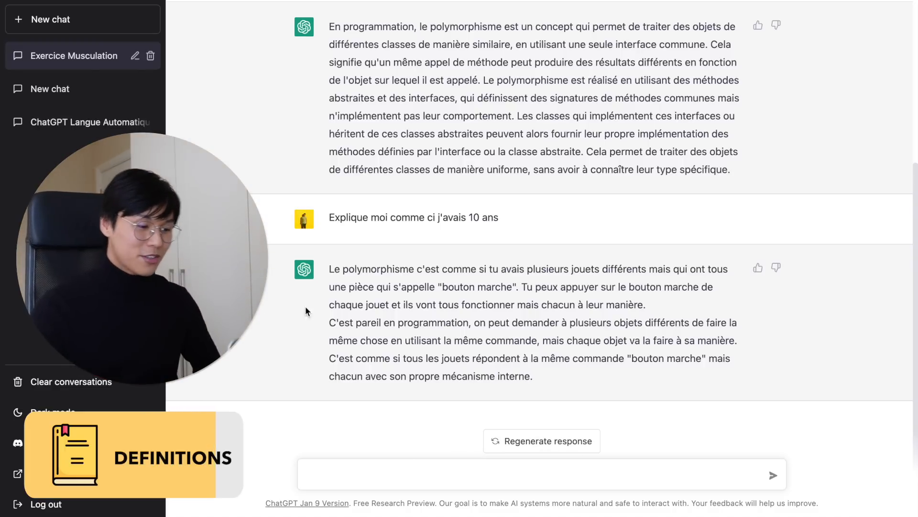
- Compare the simplified explanation of polymorphism with the original technical definition by highlighting each answer
{"action": "left_click_drag", "start_coordinate": [329, 269], "coordinate": [542, 377]}
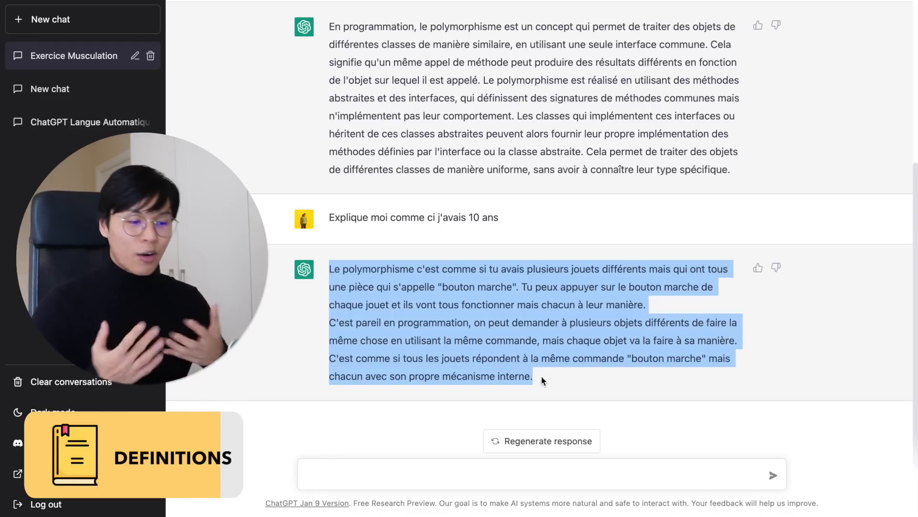
{"action": "scroll", "coordinate": [541, 375], "scroll_direction": "up", "scroll_amount": 1}
{"action": "left_click_drag", "start_coordinate": [740, 192], "coordinate": [317, 53]}
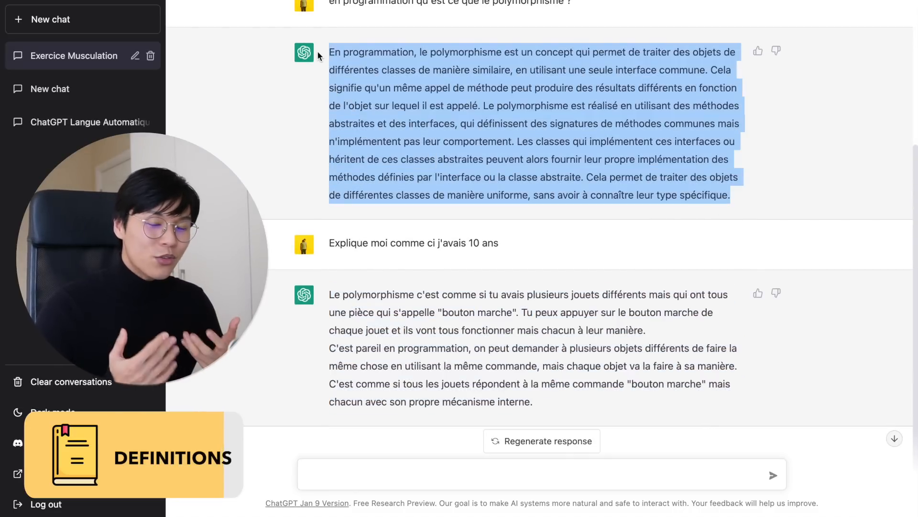
{"action": "scroll", "coordinate": [321, 48], "scroll_direction": "down", "scroll_amount": 1}
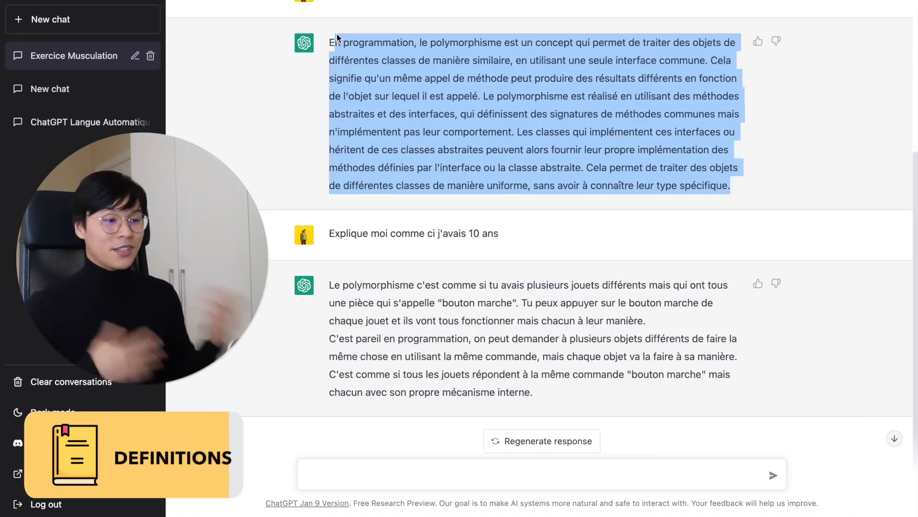
{"action": "scroll", "coordinate": [337, 37], "scroll_direction": "up", "scroll_amount": 1}
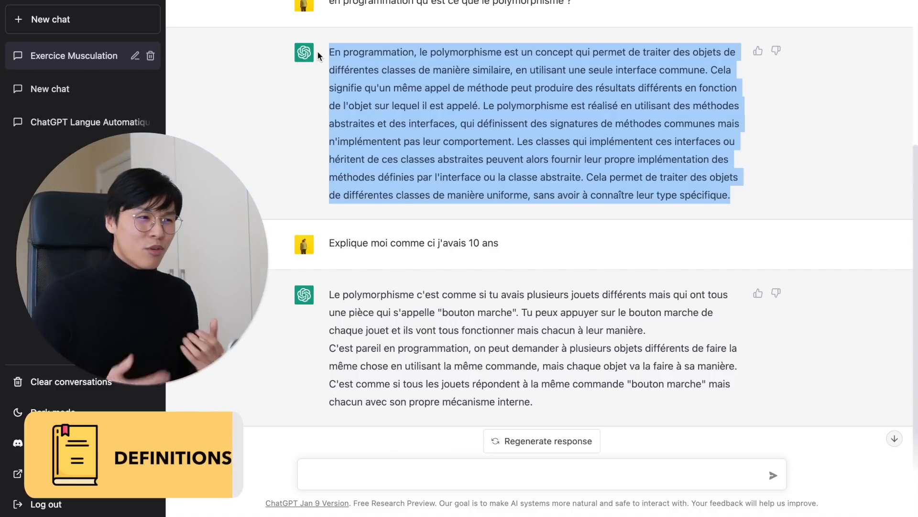
- Ask for dinner suggestions in a new chat with the prompt "Peux-tu me recommander 5 plats à anger ce soir ?"
{"action": "scroll", "coordinate": [318, 50], "scroll_direction": "up", "scroll_amount": 2}
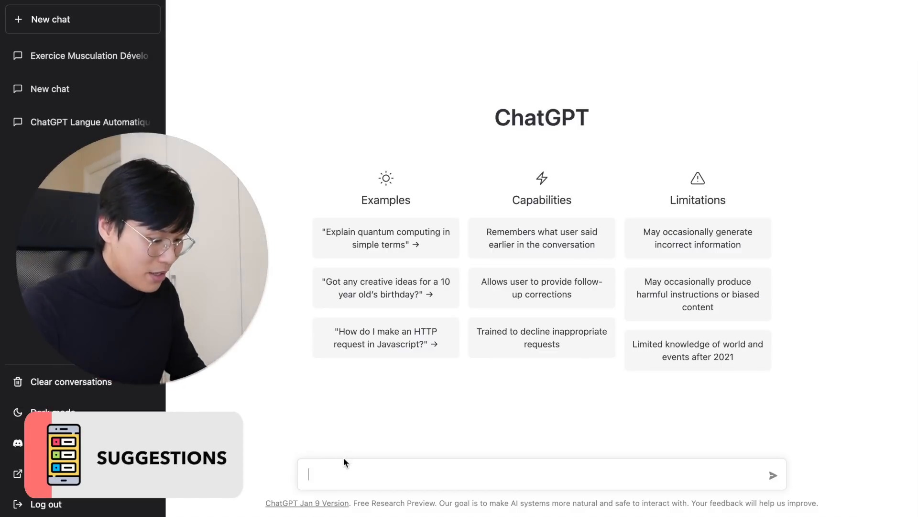
{"action": "type", "text": "Peux-tu me recommander 5 plats à anger ce soir ?"}
{"action": "key", "text": "Return"}
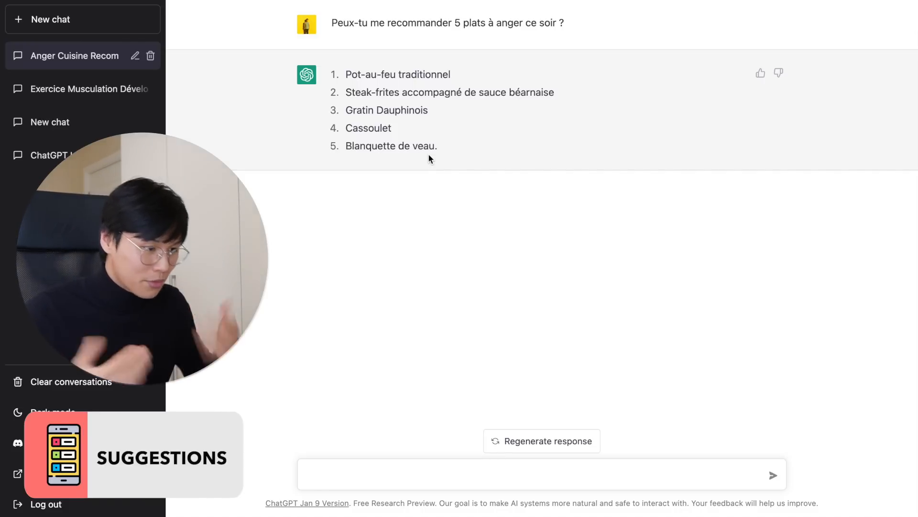
- Refine the dish suggestions with the follow-ups "Je préfère la nourriture asiatique" and "Je suis allergique aux nouilles"
{"action": "left_click", "coordinate": [351, 475]}
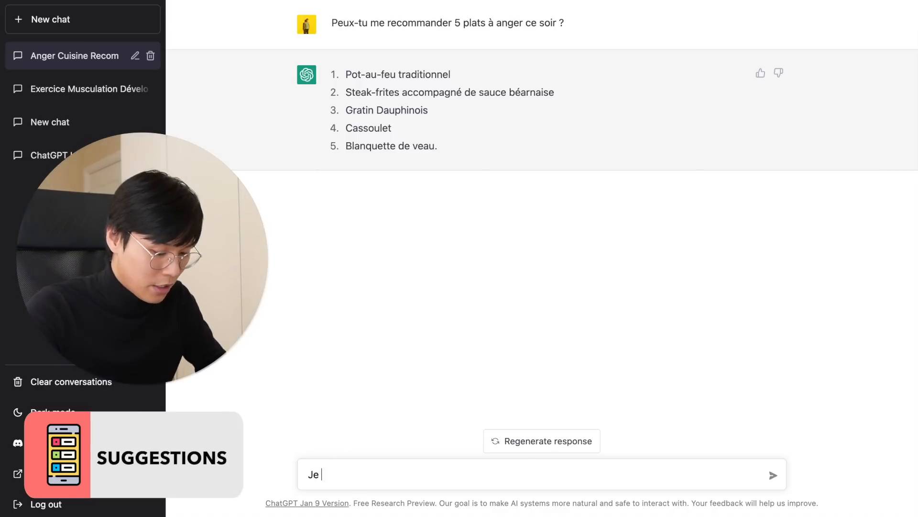
{"action": "type", "text": "Je préfère la nourriture asiatique"}
{"action": "key", "text": "Return"}
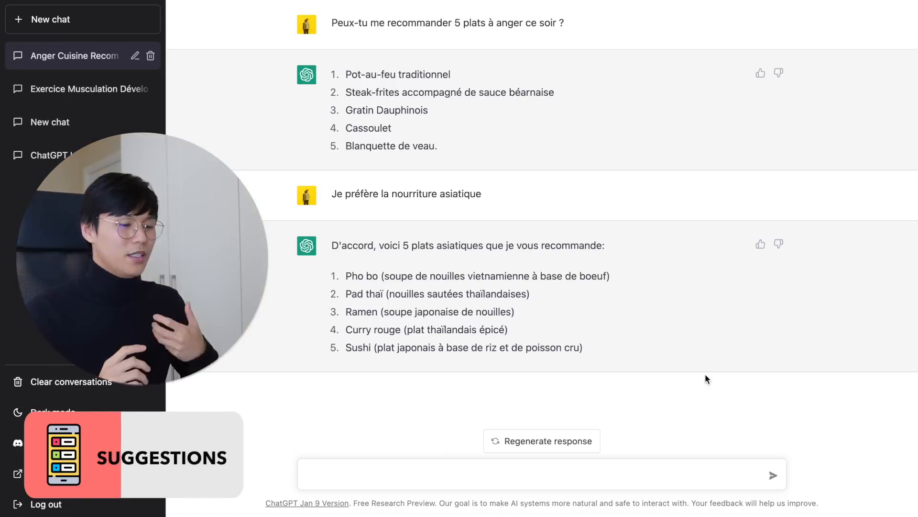
{"action": "left_click", "coordinate": [599, 473]}
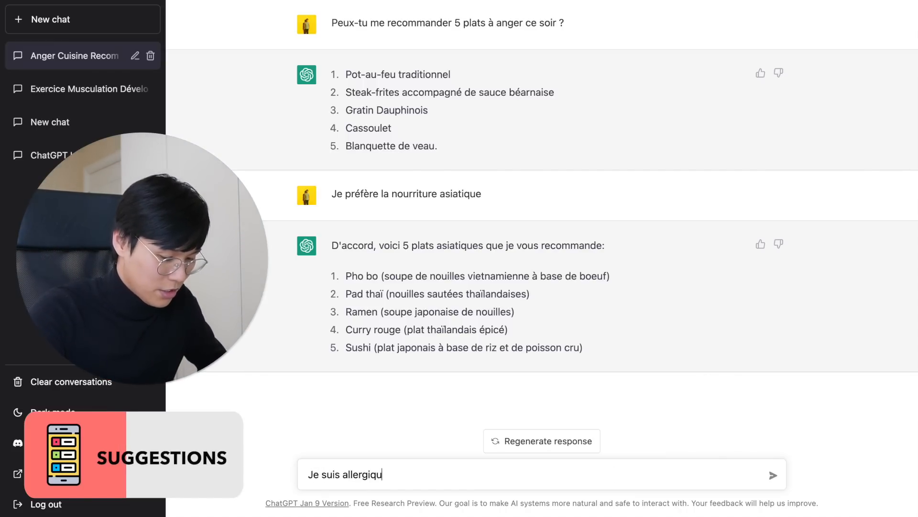
{"action": "type", "text": "Je suis allergique aux nouilles"}
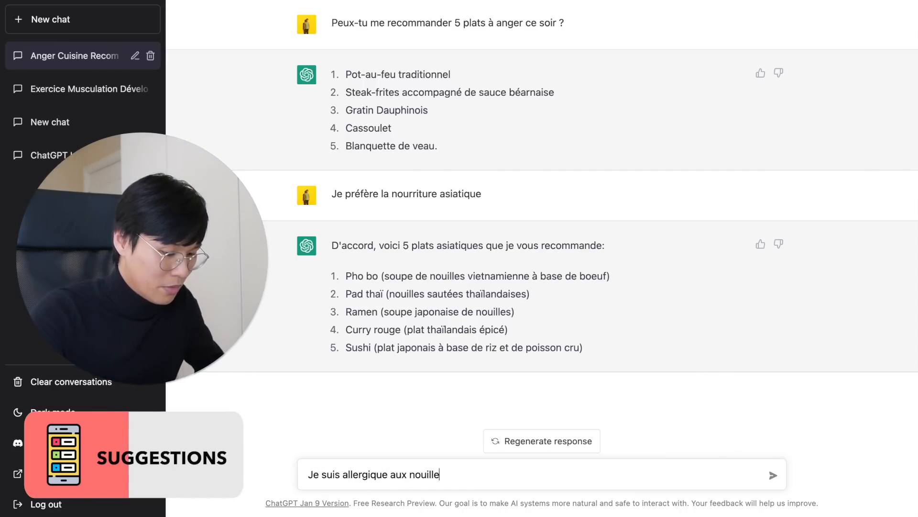
{"action": "key", "text": "Return"}
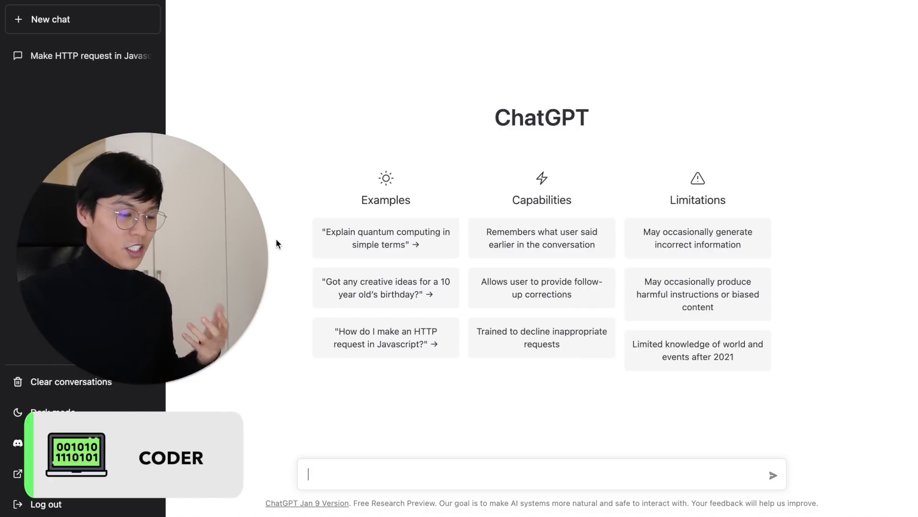
- Submit the example prompt "How do I make an HTTP request in Javascript?" in a new chat and review the code examples in the answer
{"action": "left_click", "coordinate": [383, 348]}
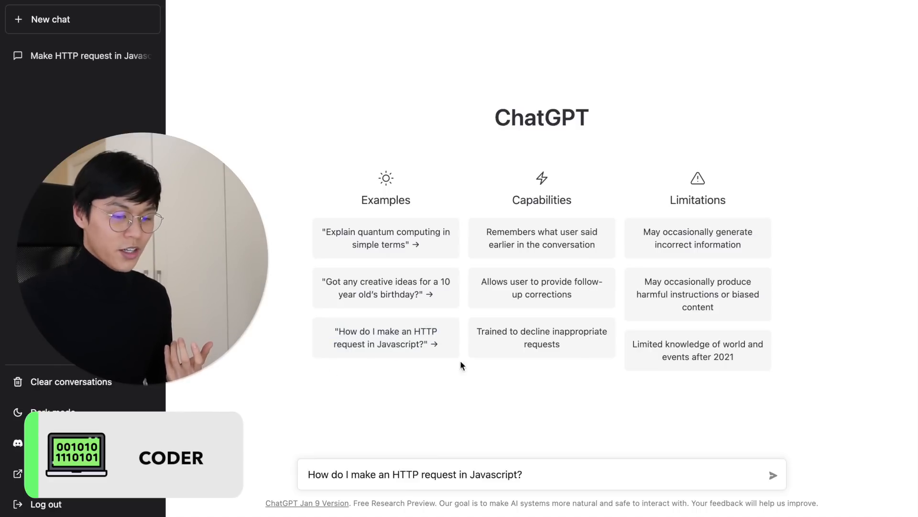
{"action": "left_click", "coordinate": [774, 475]}
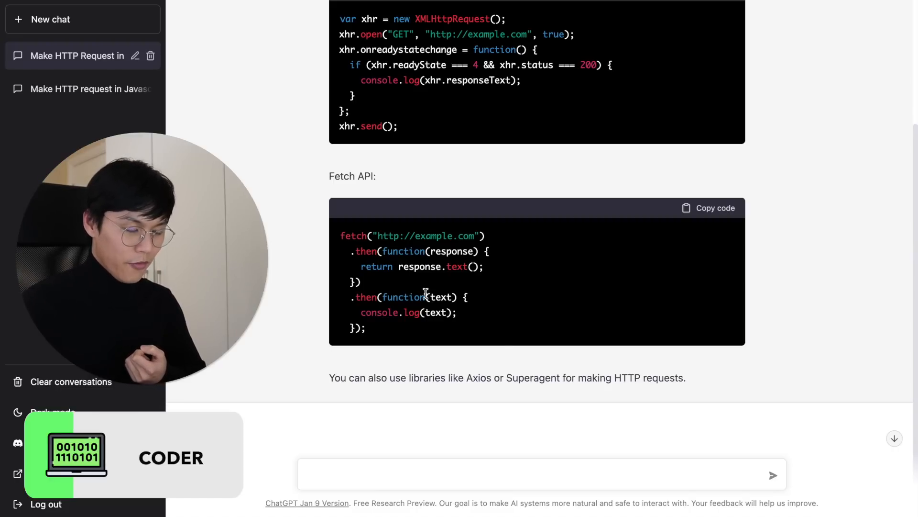
{"action": "scroll", "coordinate": [619, 267], "scroll_direction": "down", "scroll_amount": 1}
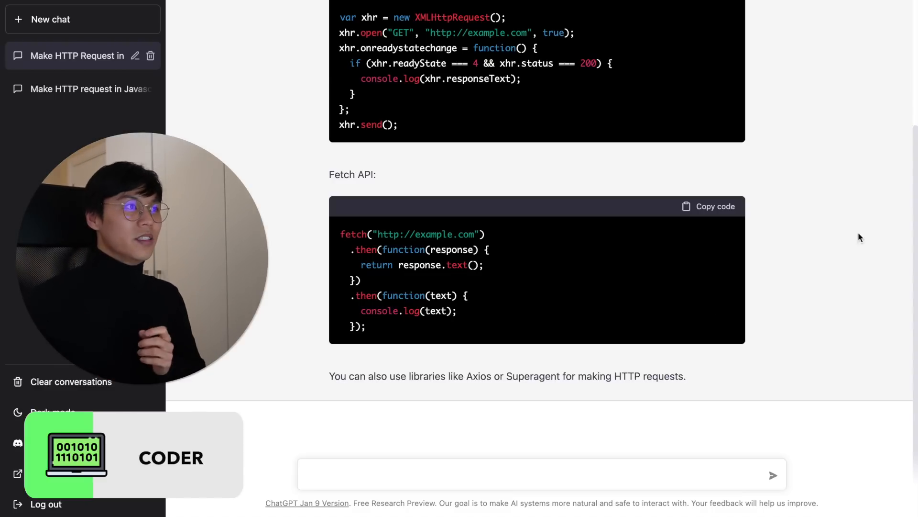
{"action": "scroll", "coordinate": [414, 250], "scroll_direction": "up", "scroll_amount": 3}
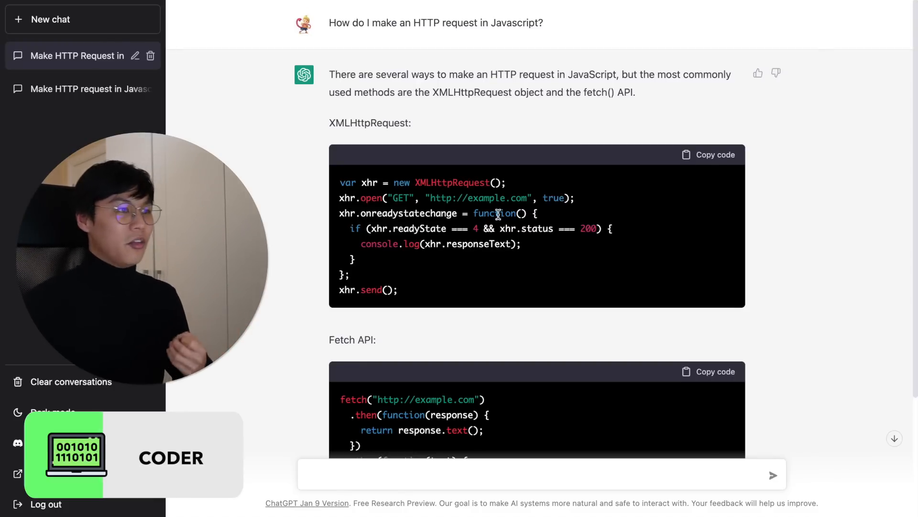
- Request website code with the prompt "Ecrit le code d'une page d'accueil de portfolio en utilisant React"
{"action": "scroll", "coordinate": [498, 377], "scroll_direction": "down", "scroll_amount": 3}
{"action": "left_click", "coordinate": [422, 478]}
{"action": "type", "text": "E"}
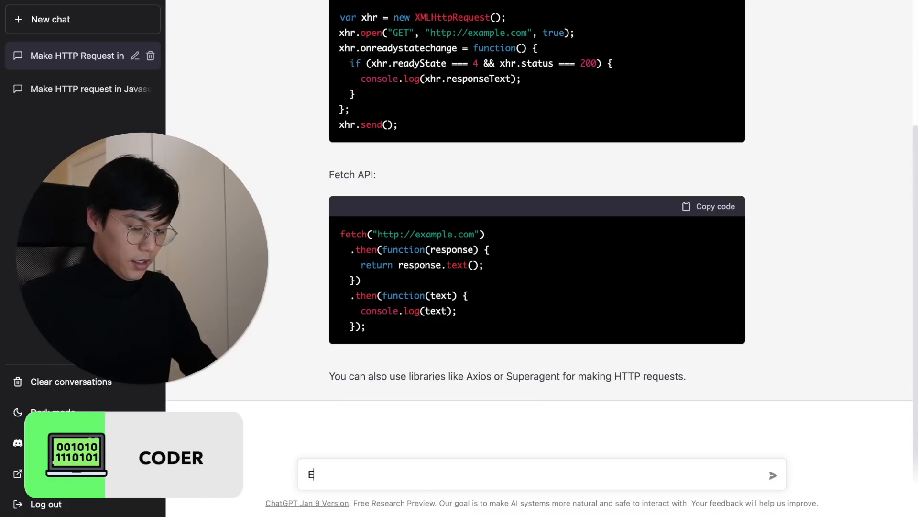
{"action": "type", "text": "crit le code d'une page d'accueil de portfolio en utilisant React"}
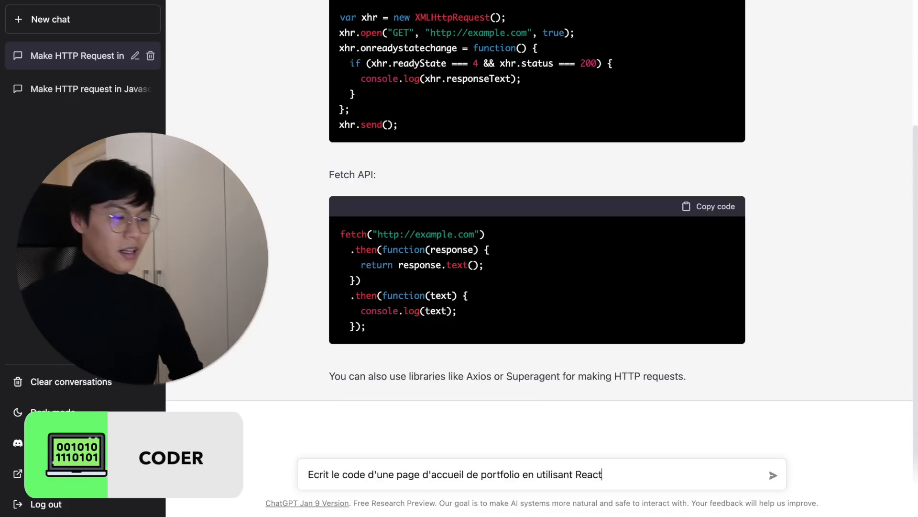
{"action": "key", "text": "Return"}
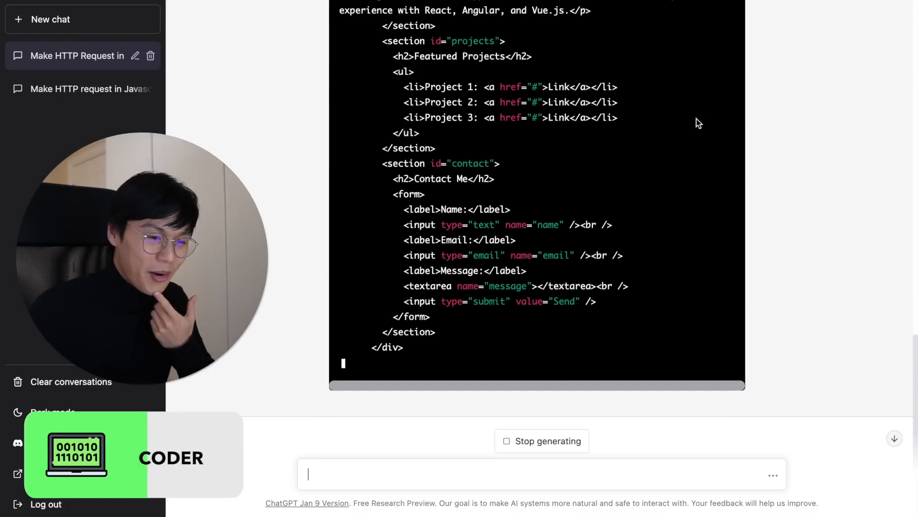
- Examine the generated React portfolio code and its explanation, and look back at the earlier HTTP request examples
{"action": "scroll", "coordinate": [696, 120], "scroll_direction": "up", "scroll_amount": 3}
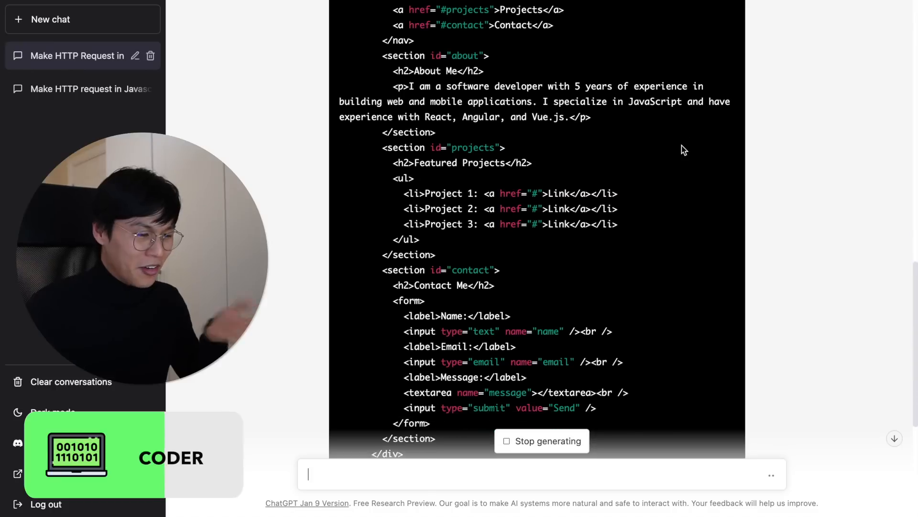
{"action": "scroll", "coordinate": [683, 148], "scroll_direction": "down", "scroll_amount": 4}
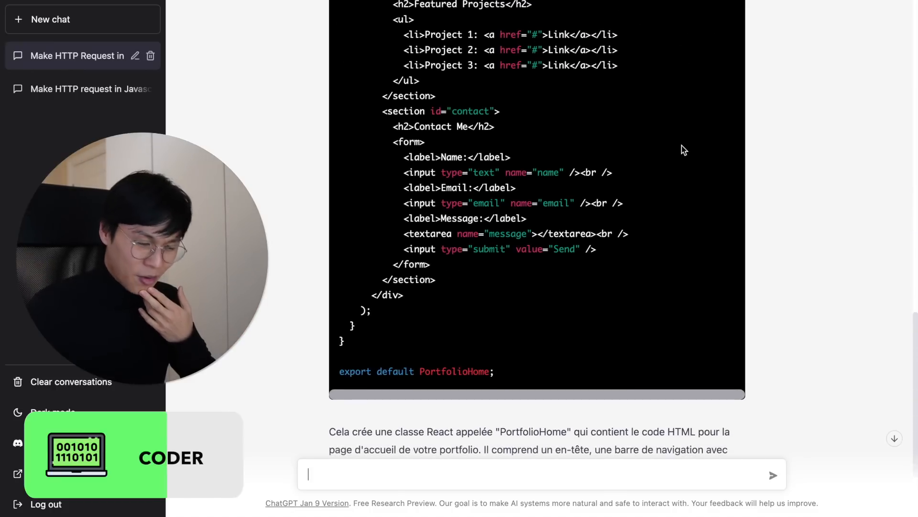
{"action": "scroll", "coordinate": [683, 149], "scroll_direction": "down", "scroll_amount": 4}
{"action": "scroll", "coordinate": [684, 150], "scroll_direction": "up", "scroll_amount": 10}
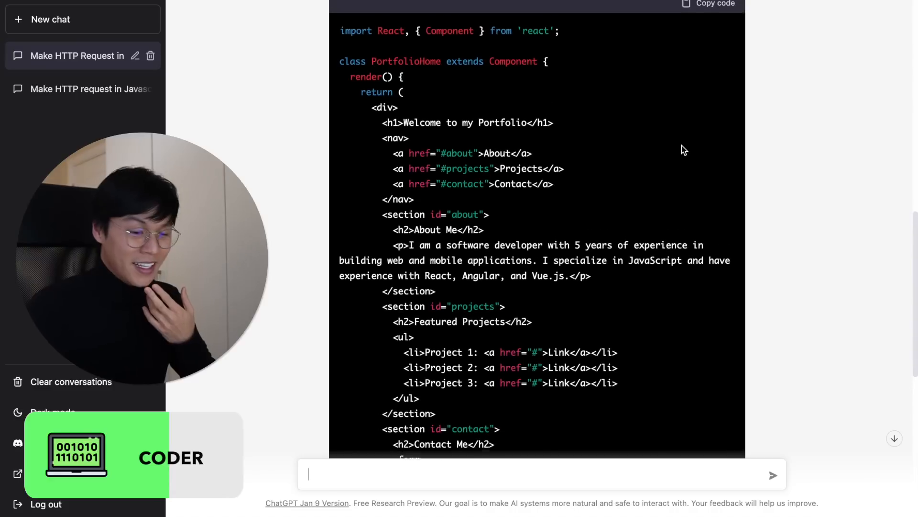
{"action": "scroll", "coordinate": [681, 145], "scroll_direction": "down", "scroll_amount": 2}
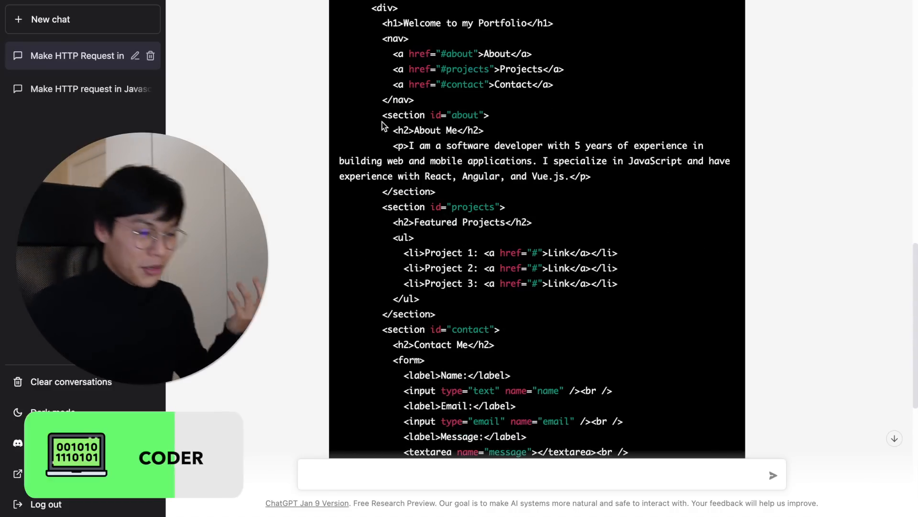
{"action": "scroll", "coordinate": [269, 272], "scroll_direction": "down", "scroll_amount": 6}
{"action": "scroll", "coordinate": [268, 271], "scroll_direction": "up", "scroll_amount": 10}
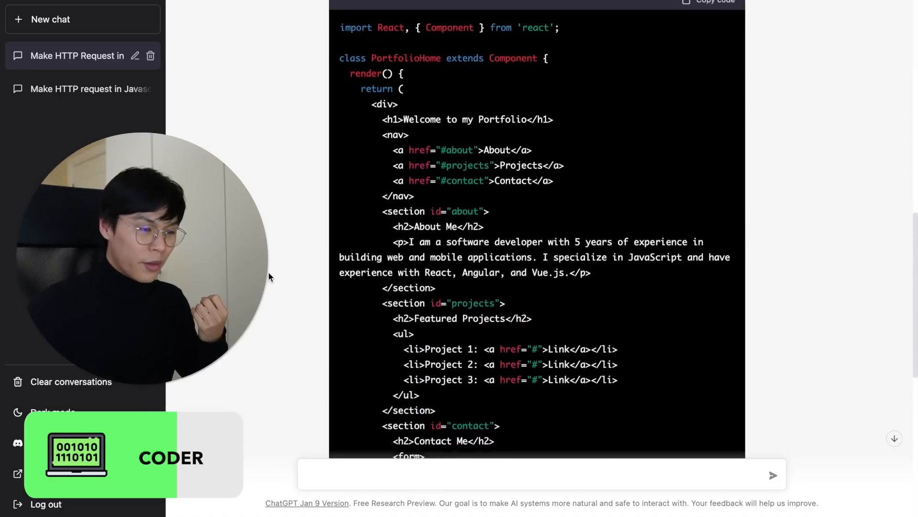
{"action": "scroll", "coordinate": [309, 237], "scroll_direction": "down", "scroll_amount": 8}
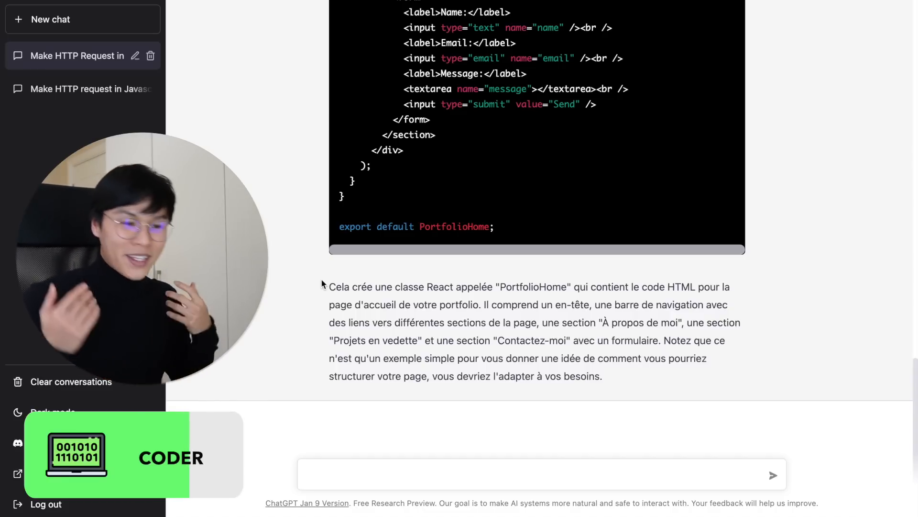
{"action": "scroll", "coordinate": [322, 283], "scroll_direction": "up", "scroll_amount": 10}
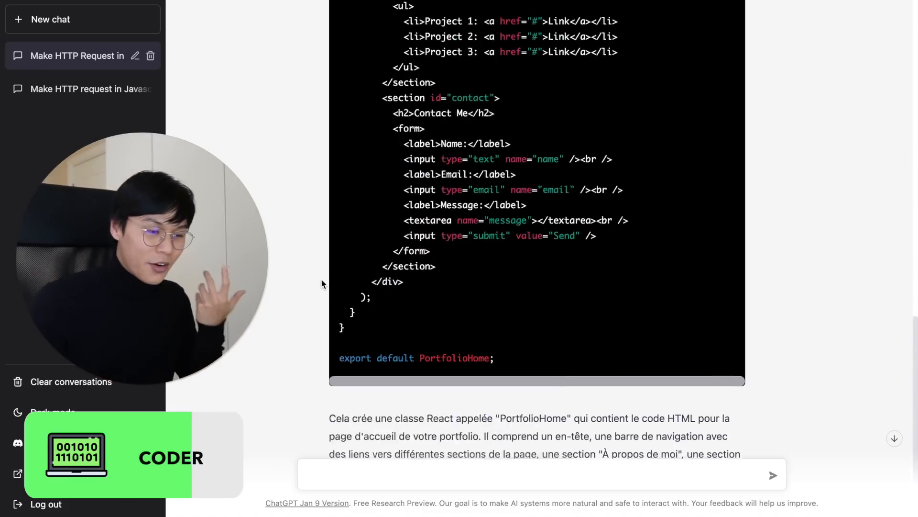
{"action": "scroll", "coordinate": [321, 284], "scroll_direction": "up", "scroll_amount": 4}
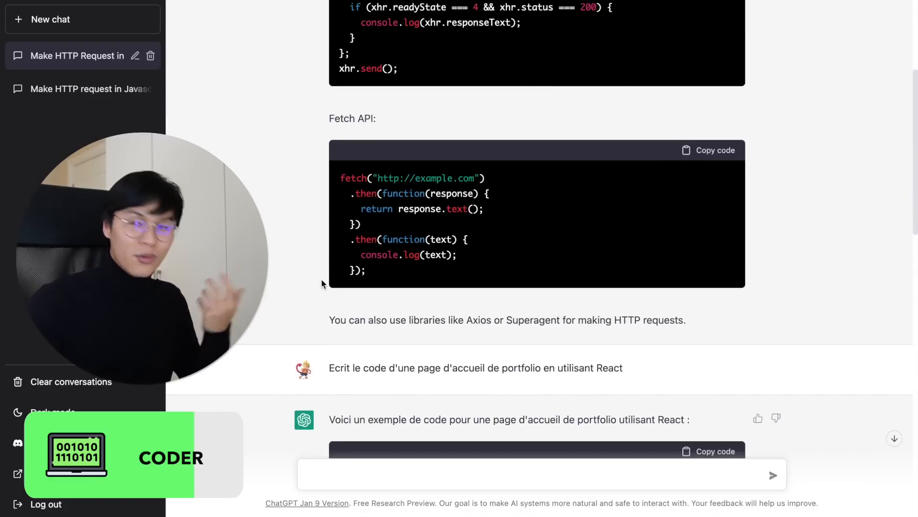
{"action": "scroll", "coordinate": [357, 178], "scroll_direction": "down", "scroll_amount": 13}
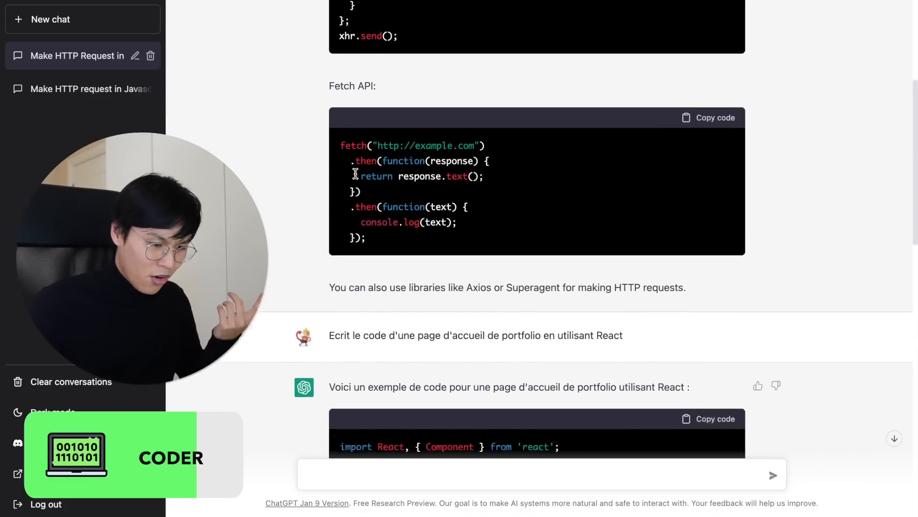
{"action": "scroll", "coordinate": [356, 178], "scroll_direction": "down", "scroll_amount": 5}
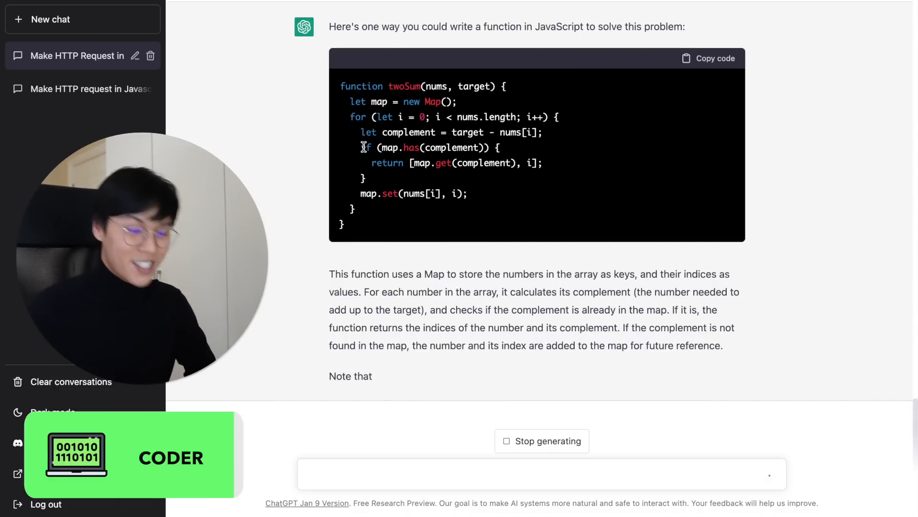
- Review the twoSum answer by highlighting its time complexity note and the problem statement in the prompt
{"action": "left_click_drag", "start_coordinate": [364, 358], "coordinate": [597, 373]}
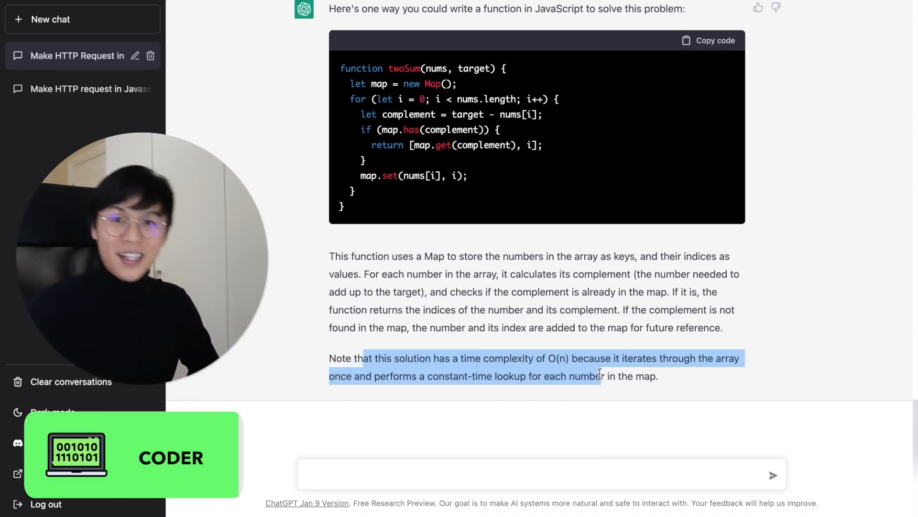
{"action": "scroll", "coordinate": [600, 374], "scroll_direction": "up", "scroll_amount": 5}
{"action": "left_click_drag", "start_coordinate": [529, 150], "coordinate": [372, 68]}
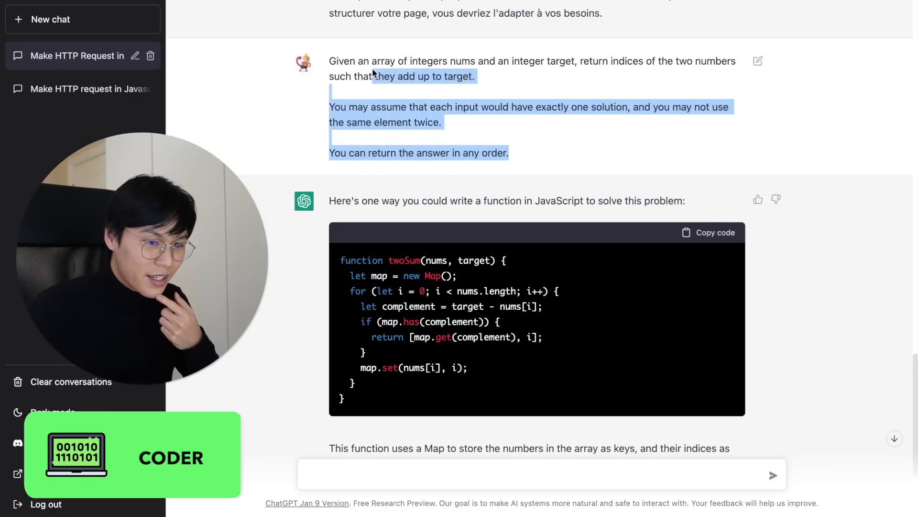
{"action": "left_click", "coordinate": [378, 103]}
{"action": "scroll", "coordinate": [382, 138], "scroll_direction": "down", "scroll_amount": 4}
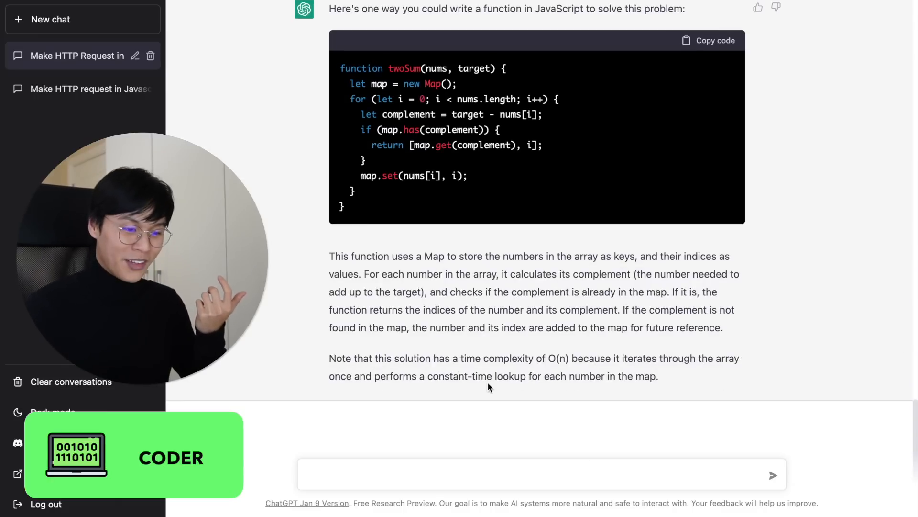